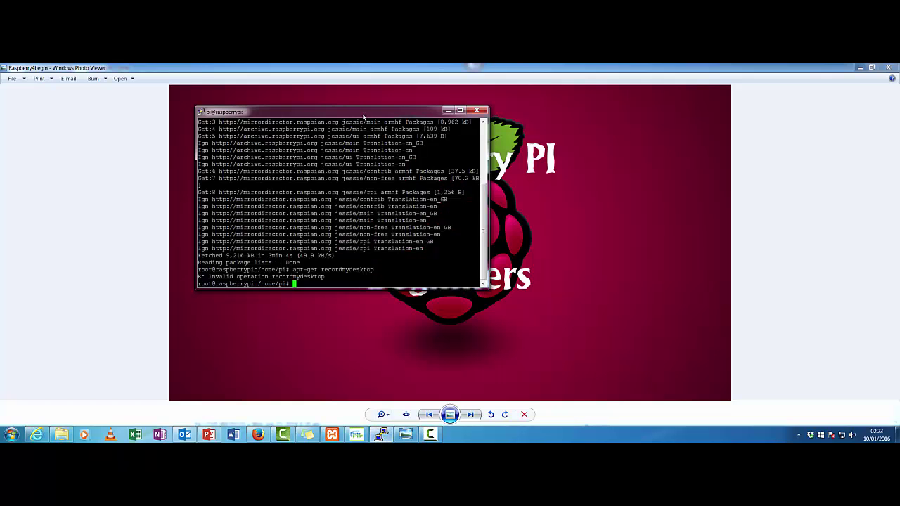
# Move the PuTTY terminal window to the right side of the screen.
pyautogui.moveTo(363, 116); pyautogui.dragTo(668, 129)
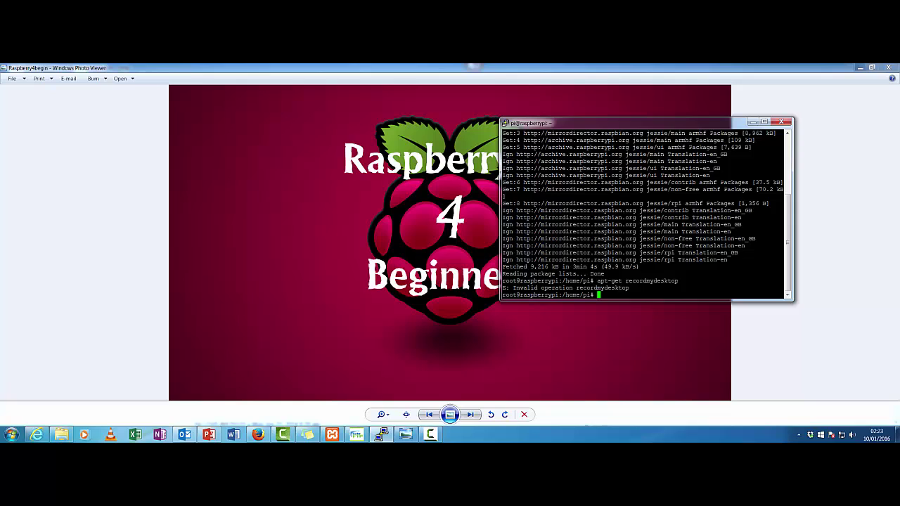
pyautogui.write('sudo p')
# Clear the prompt and run 'apt-get install recordmydesktop' in the terminal.
pyautogui.press('BackSpace')
pyautogui.write('su')
pyautogui.press('BackSpace')
pyautogui.press('BackSpace')
pyautogui.press('BackSpace')
pyautogui.press('BackSpace')
pyautogui.press('BackSpace')
pyautogui.press('BackSpace')
pyautogui.press('BackSpace')
pyautogui.write('apt-get install recordmydesktop')
pyautogui.press('Return')
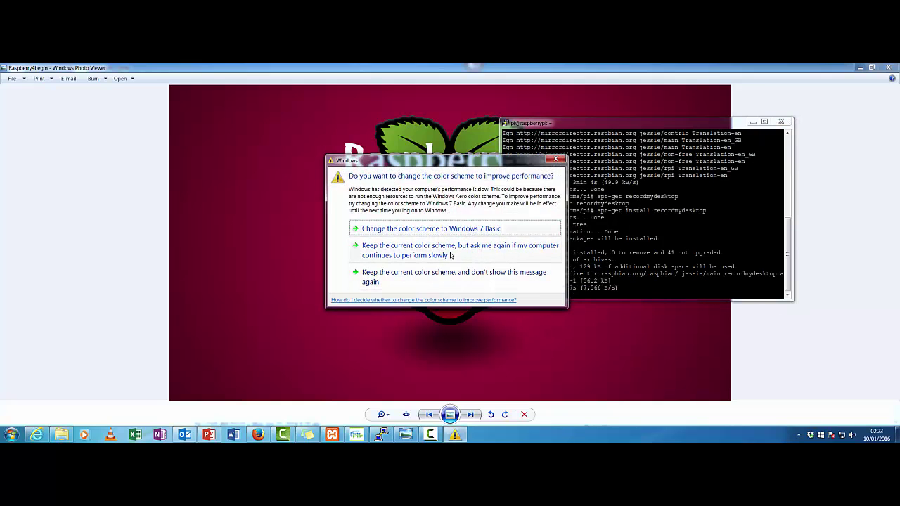
# Keep the current Windows colour scheme and dismiss the prompt.
pyautogui.click(450, 255)
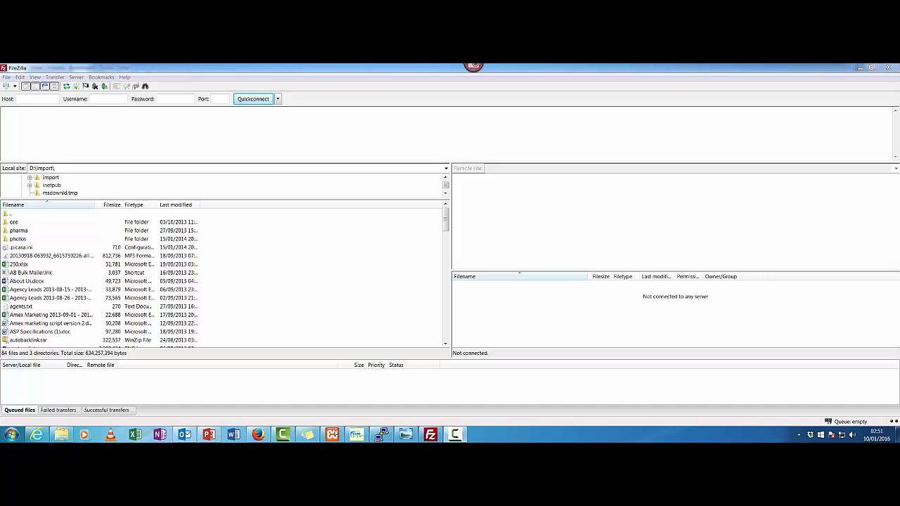
# Quickconnect over SFTP to 192.168.1.107 on port 22 using the Pi's username and password.
pyautogui.moveTo(360, 435)
pyautogui.click(35, 99)
pyautogui.write('19')
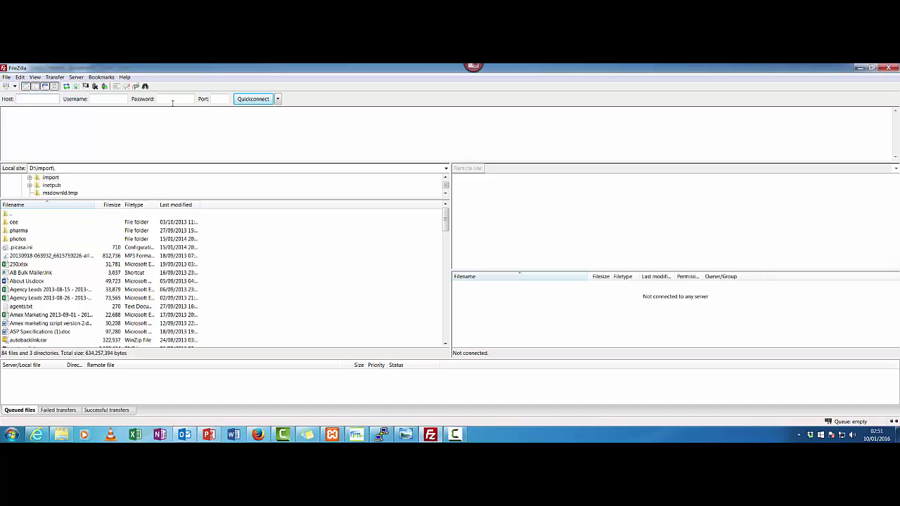
pyautogui.write('2.168.1.107')
pyautogui.press('Tab')
pyautogui.write('pi')
pyautogui.press('Tab')
pyautogui.write('raspberry')
pyautogui.press('Tab')
pyautogui.write('22')
pyautogui.press('Return')
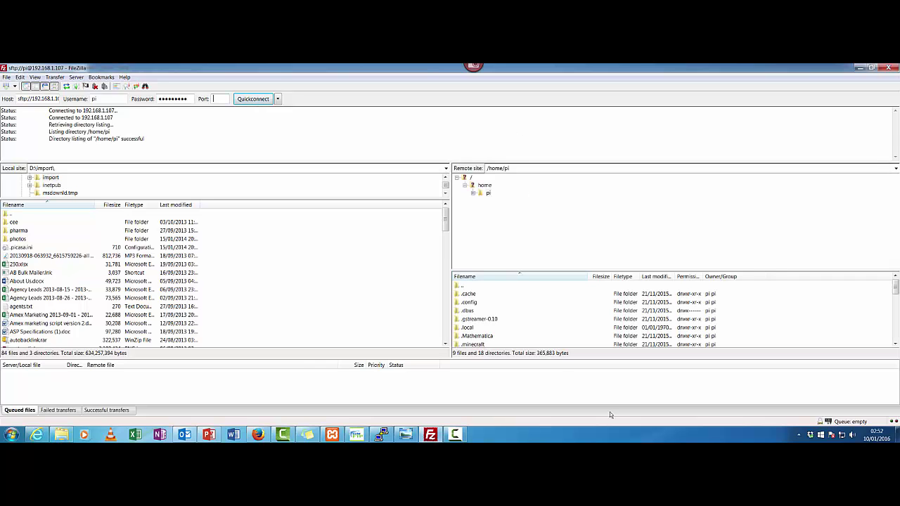
# Download out.ogv from /home/pi to D:\import, overwriting the existing local copy.
pyautogui.click(632, 305)
pyautogui.scroll(-10, 565, 325)
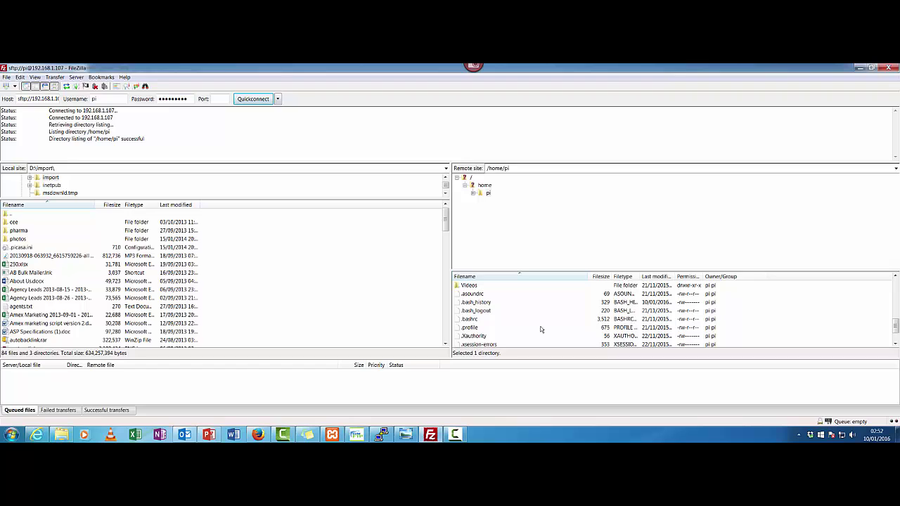
pyautogui.click(490, 336)
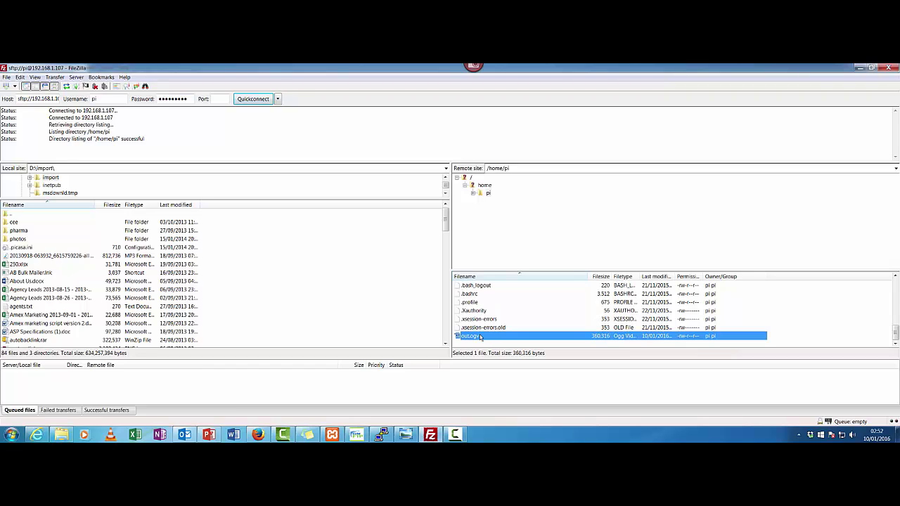
pyautogui.rightClick(479, 337)
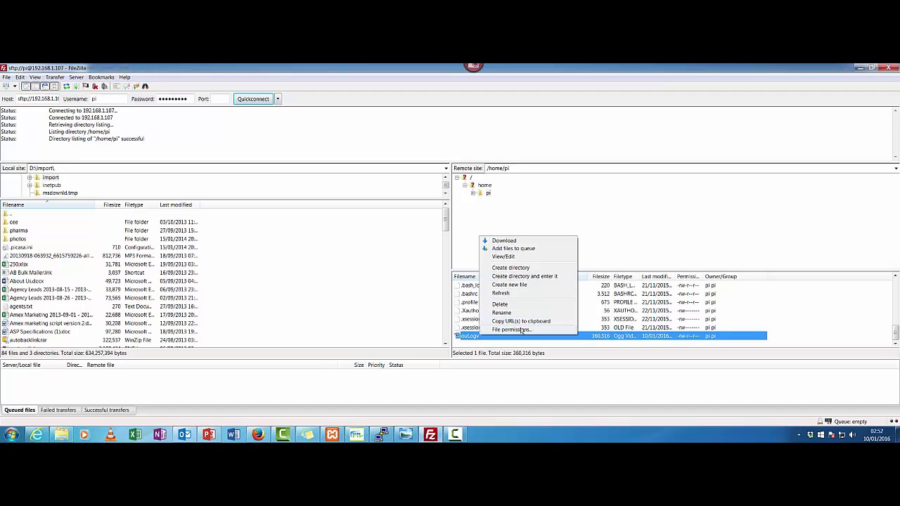
pyautogui.click(541, 240)
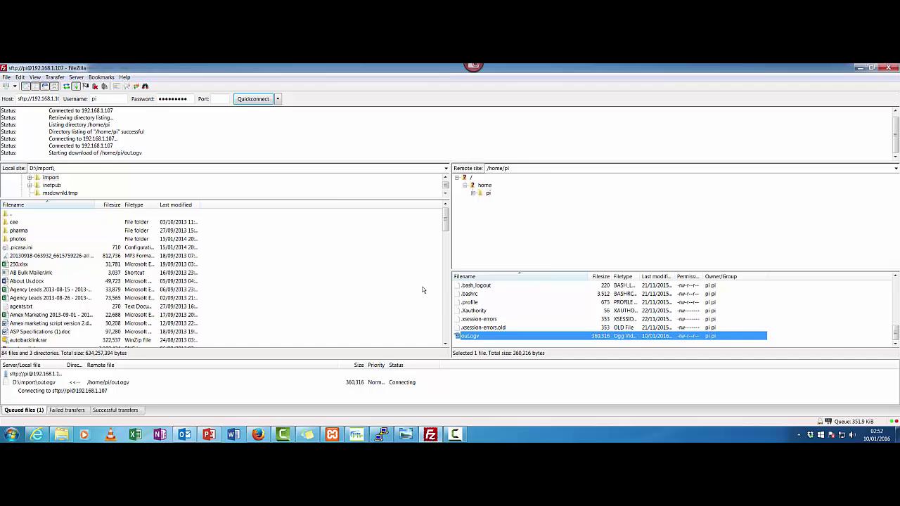
pyautogui.click(480, 303)
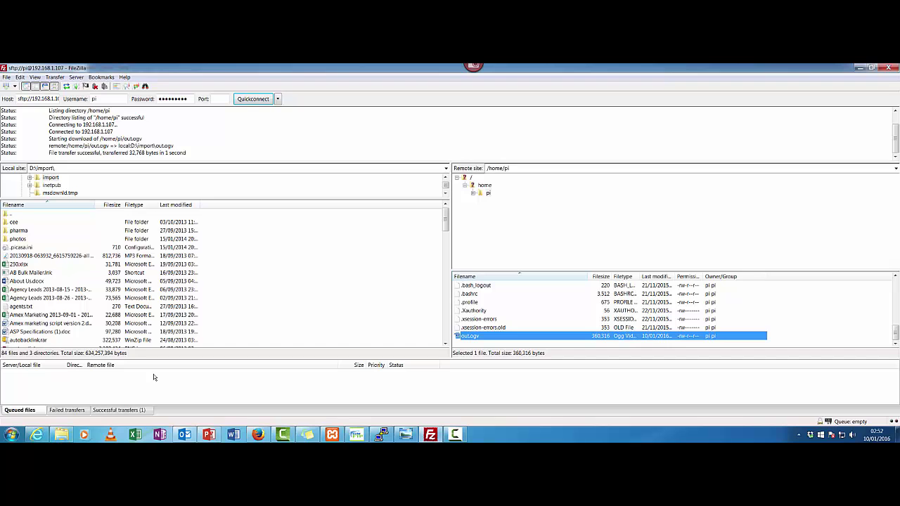
# Open D:\import in Windows Explorer and play out.ogv in MPC-HC.
pyautogui.click(61, 434)
pyautogui.click(80, 402)
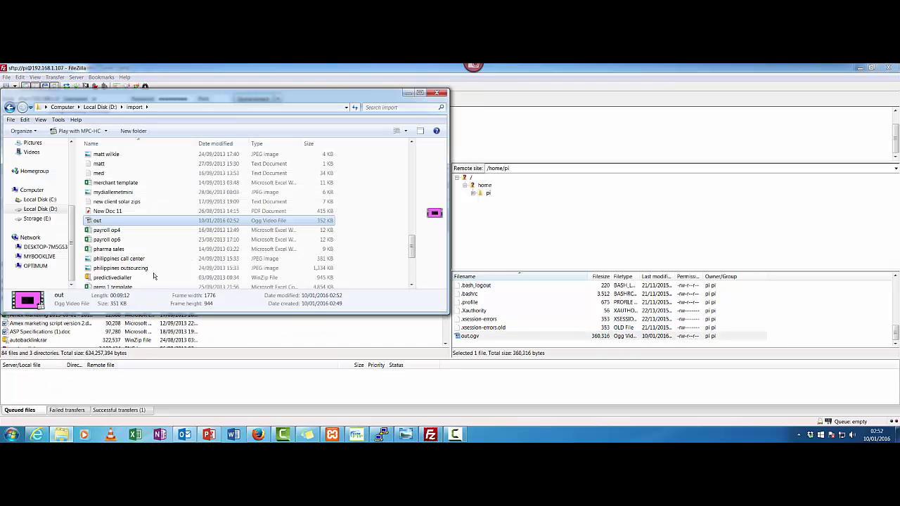
pyautogui.doubleClick(136, 222)
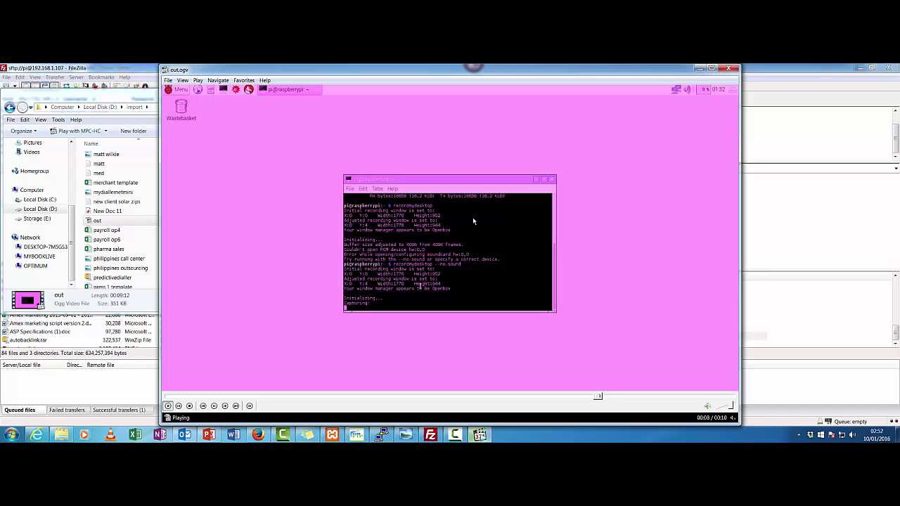
# Pause the out.ogv playback in MPC-HC at 00:09.
pyautogui.click(178, 405)
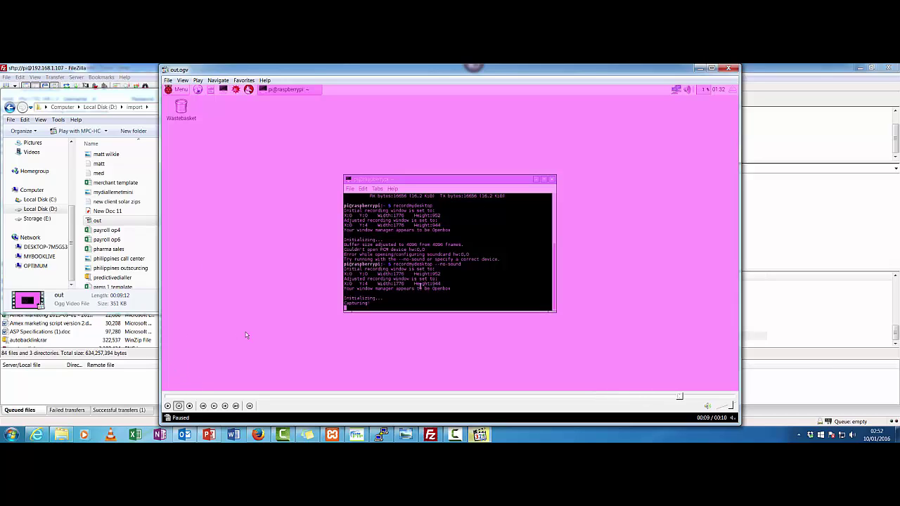